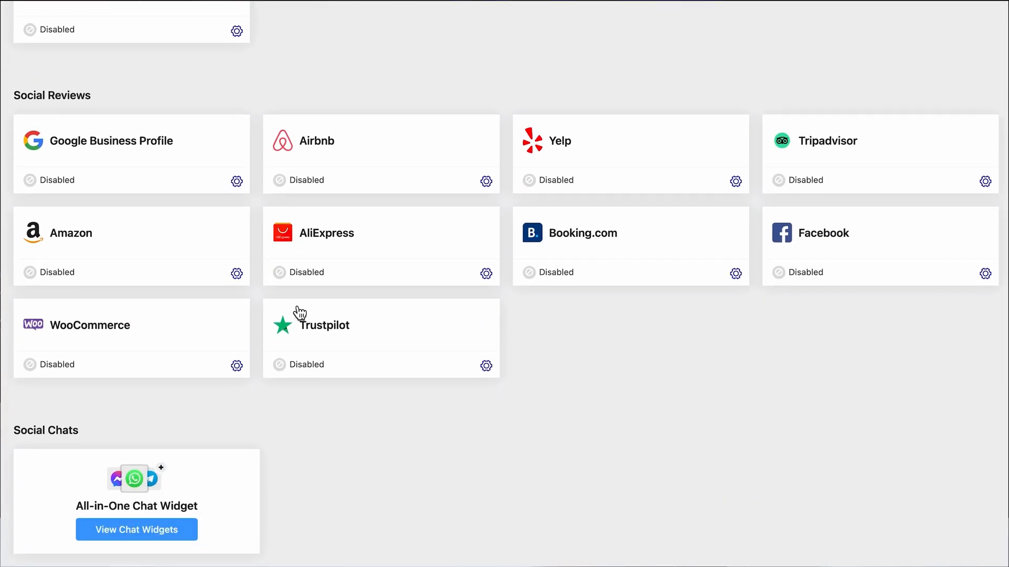
- Start a new chat widget from the All Chat Widgets list
click(181, 529)
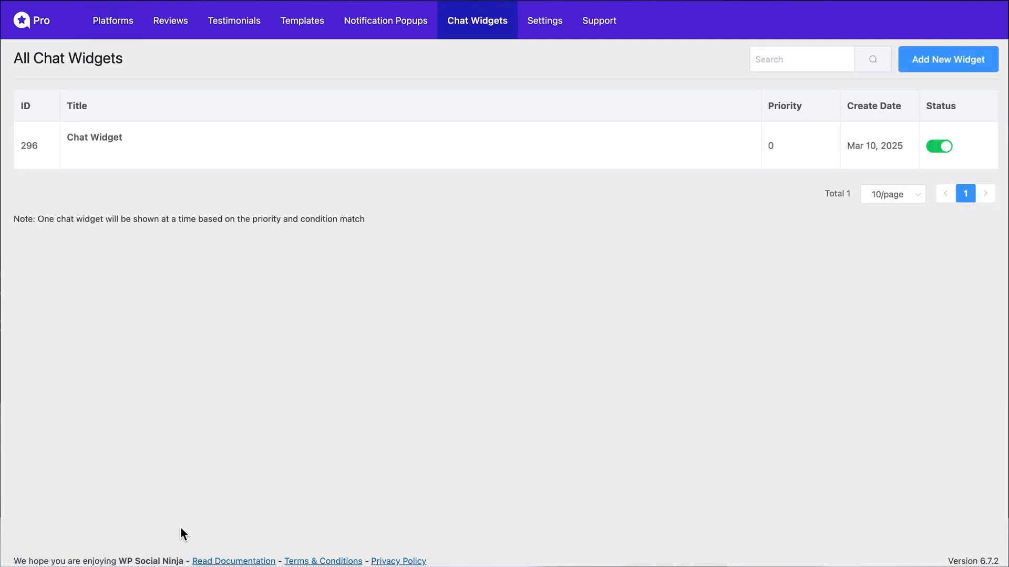
click(937, 75)
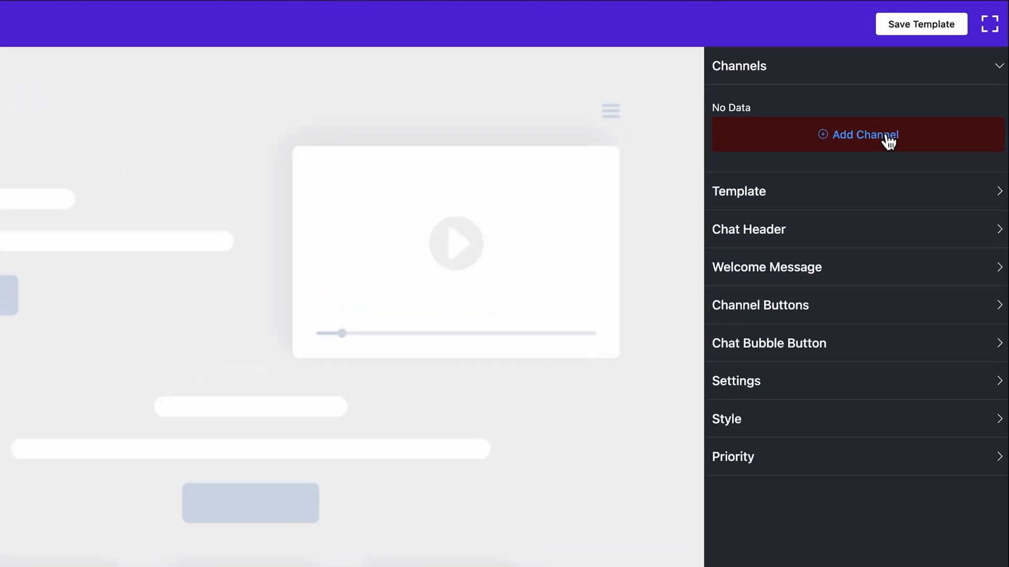
- Add a Telegram channel with the pasted username, labelled Telegram, and save it to the widget
click(906, 117)
scroll(908, 118, down, 3)
scroll(888, 142, down, 3)
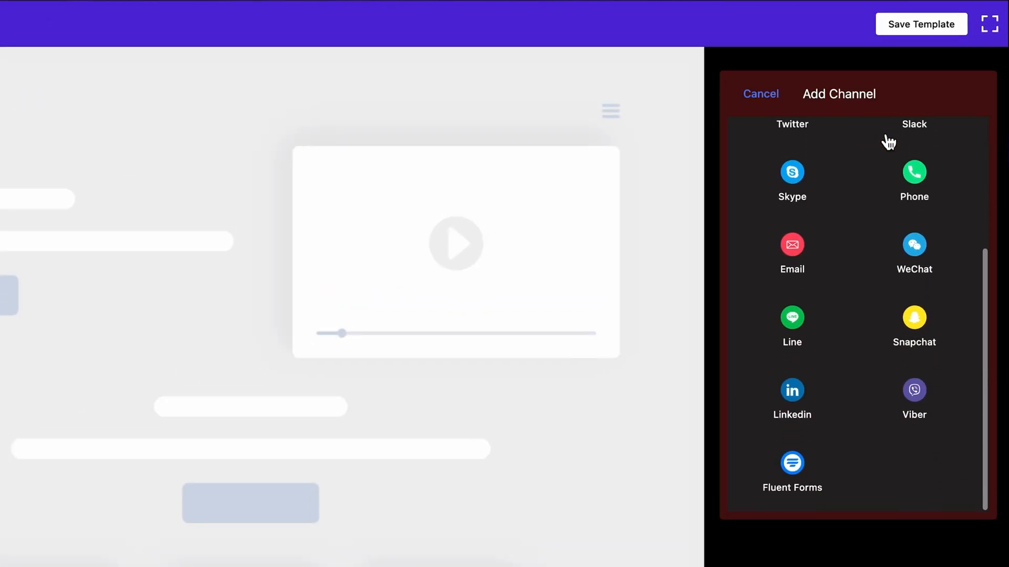
scroll(886, 141, up, 3)
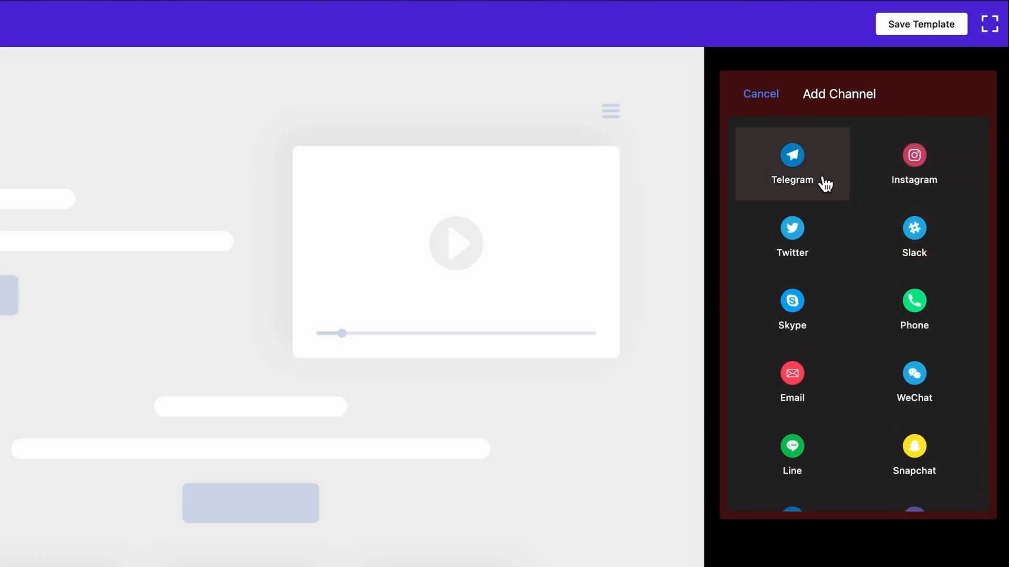
click(825, 184)
click(815, 197)
key(ctrl+v)
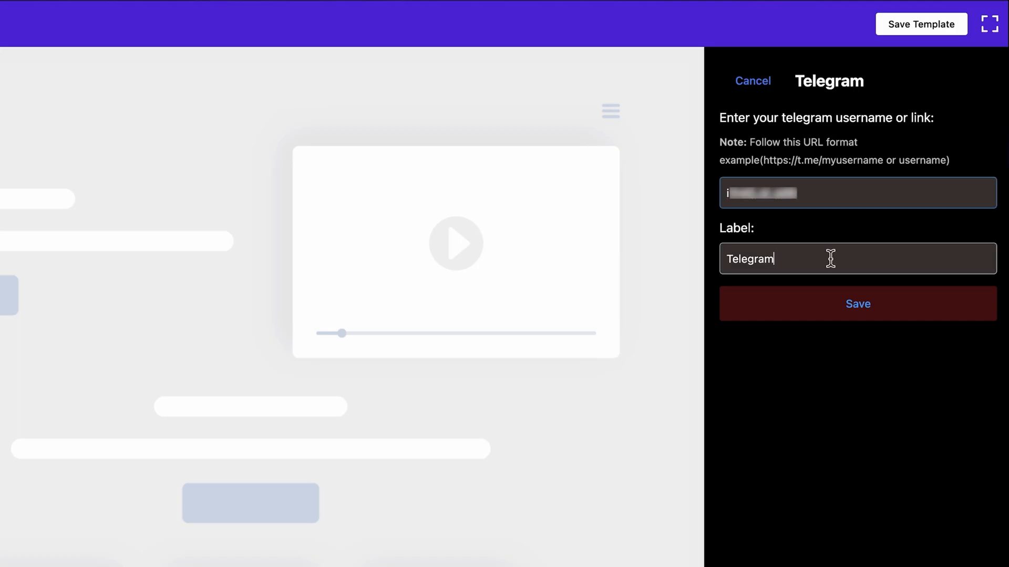
click(855, 308)
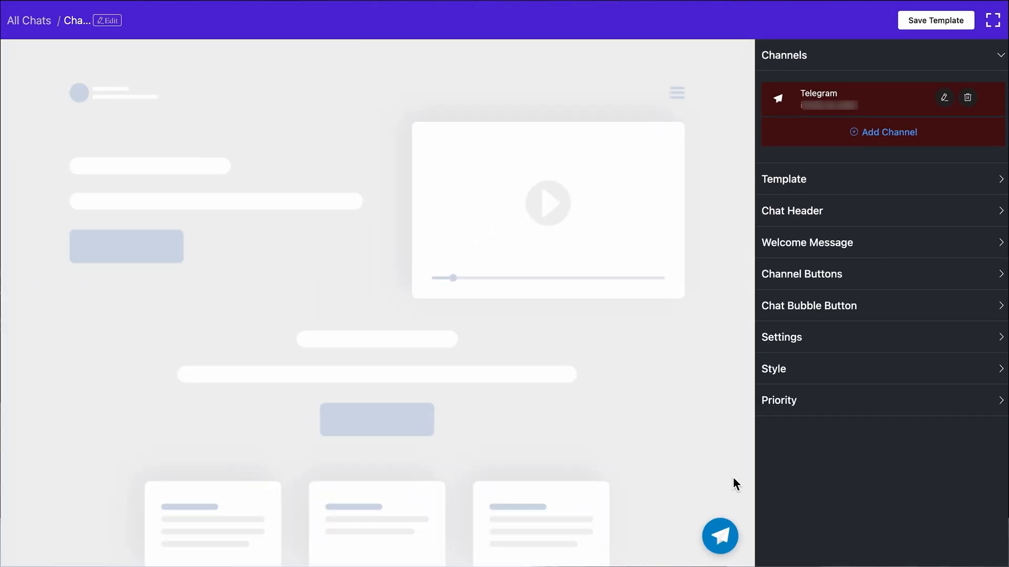
- Preview the Telegram chat popup and keep the Chat Box layout type under Template
click(721, 550)
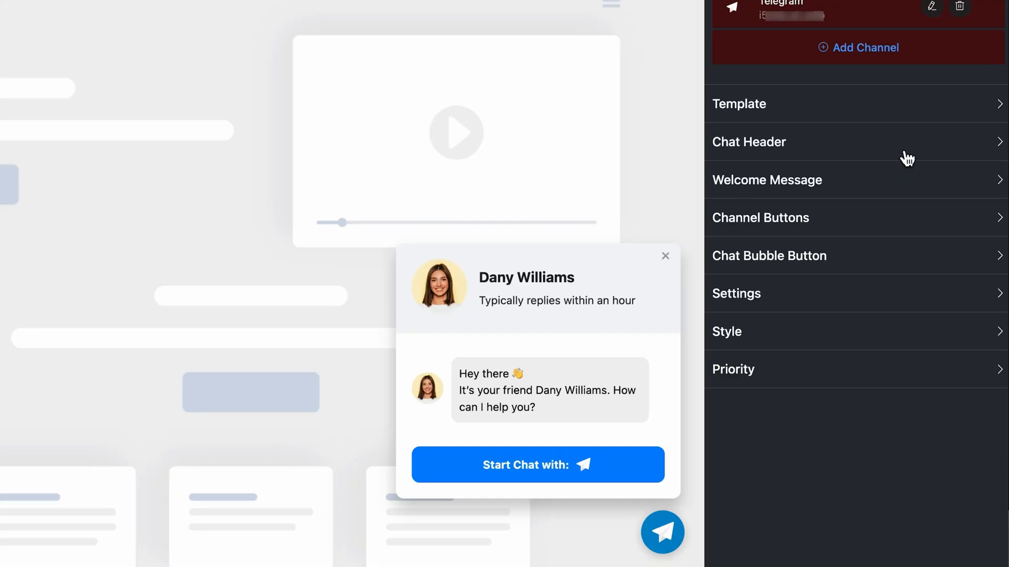
click(878, 116)
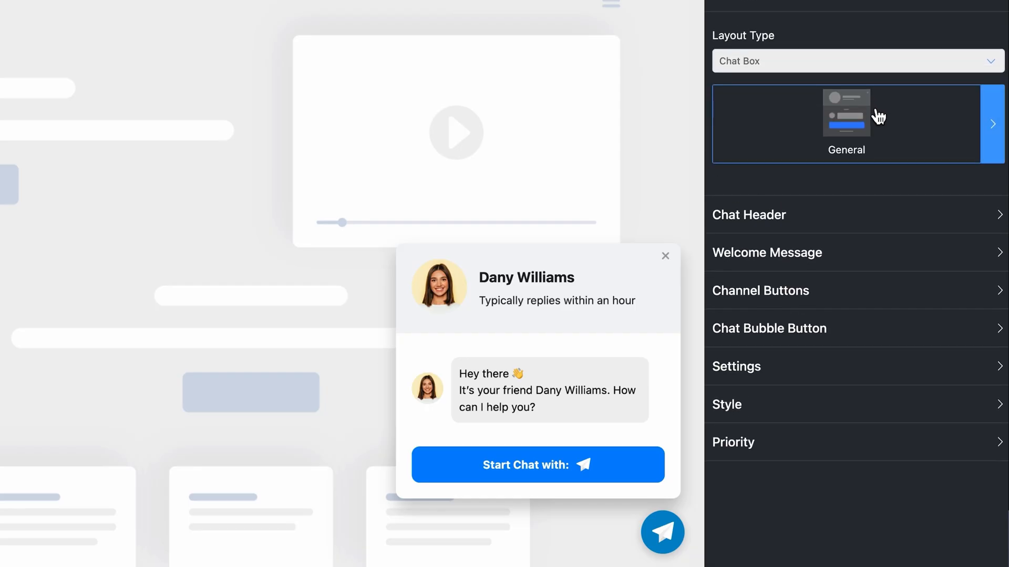
click(877, 73)
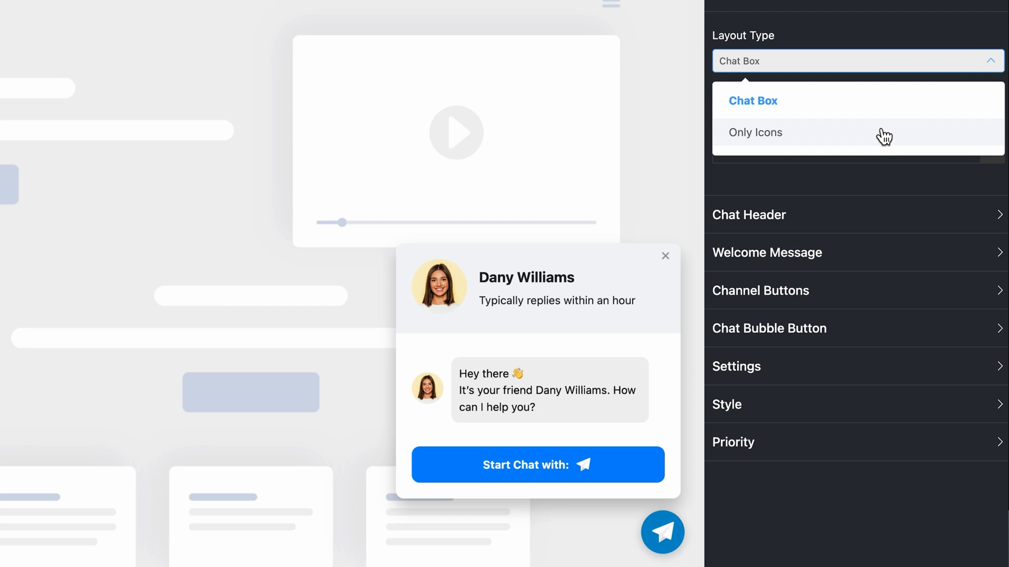
click(873, 102)
- Replace the chat header name with Sara Specter and the caption with 'Always here to help!'
click(859, 221)
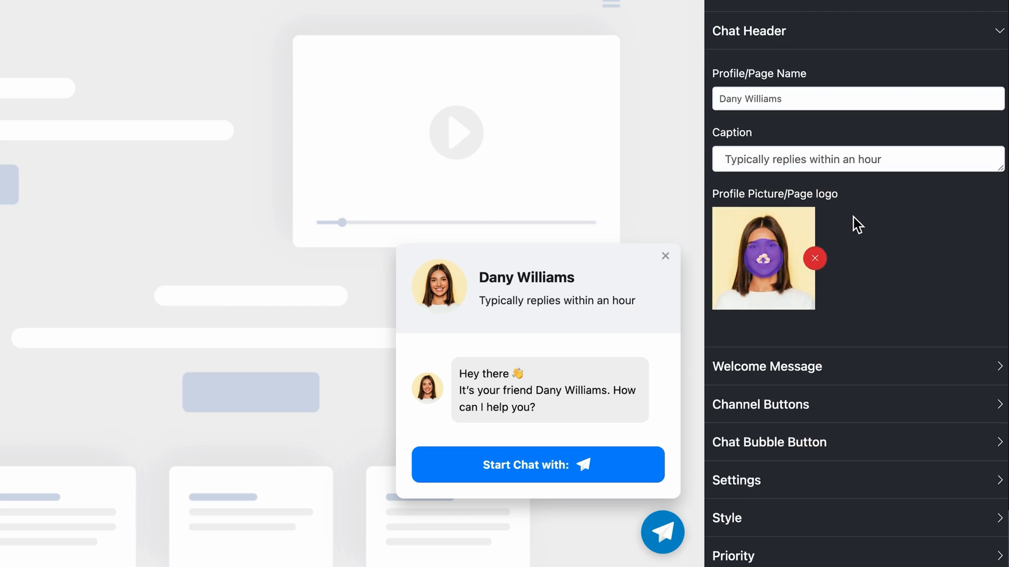
key(ctrl+a)
key(BackSpace)
text(Sara Specter)
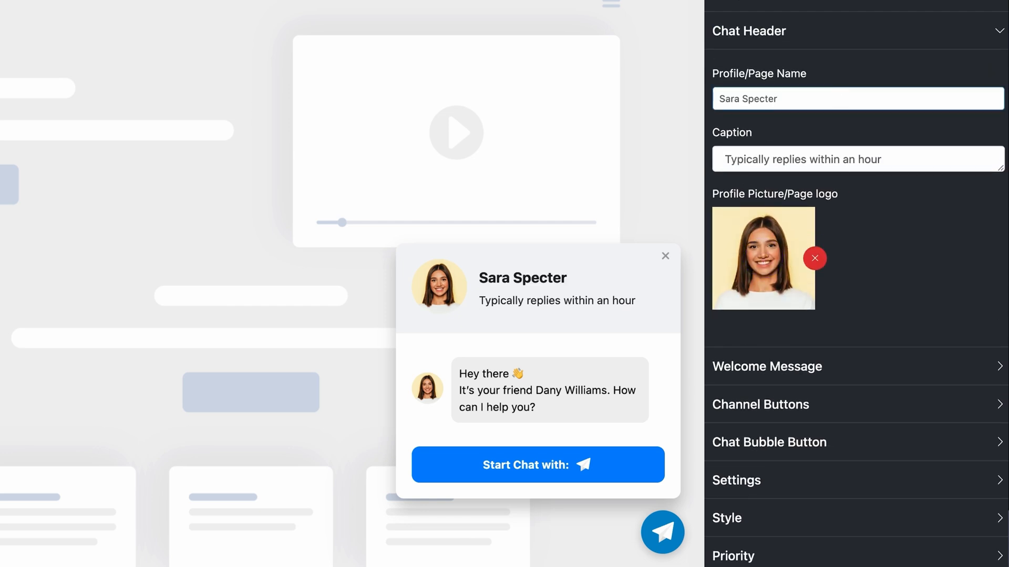
click(894, 157)
key(ctrl+a)
key(BackSpace)
text(Always here to help!)
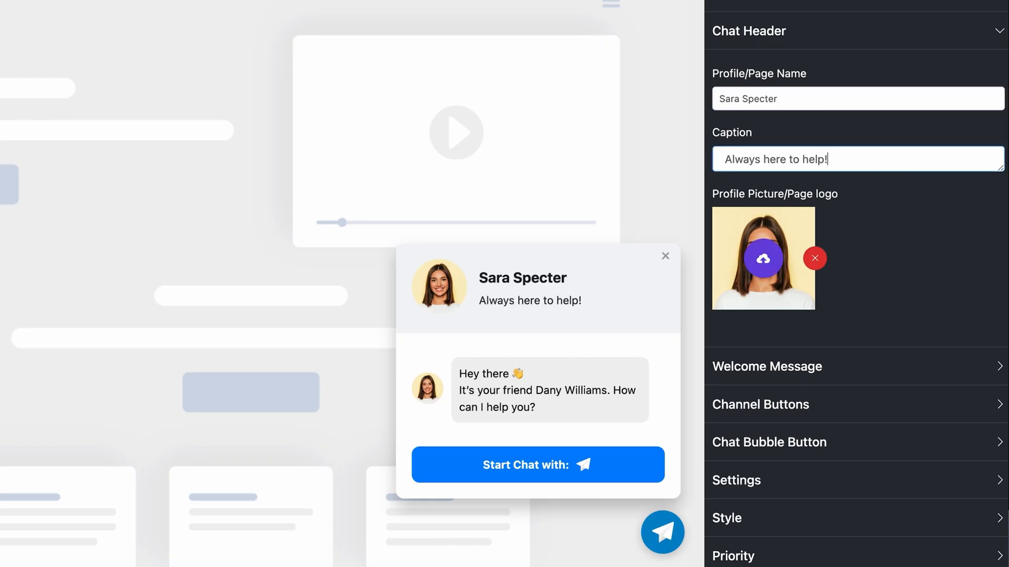
- Set the profile picture to the Media Library photo of the woman at a laptop
click(763, 260)
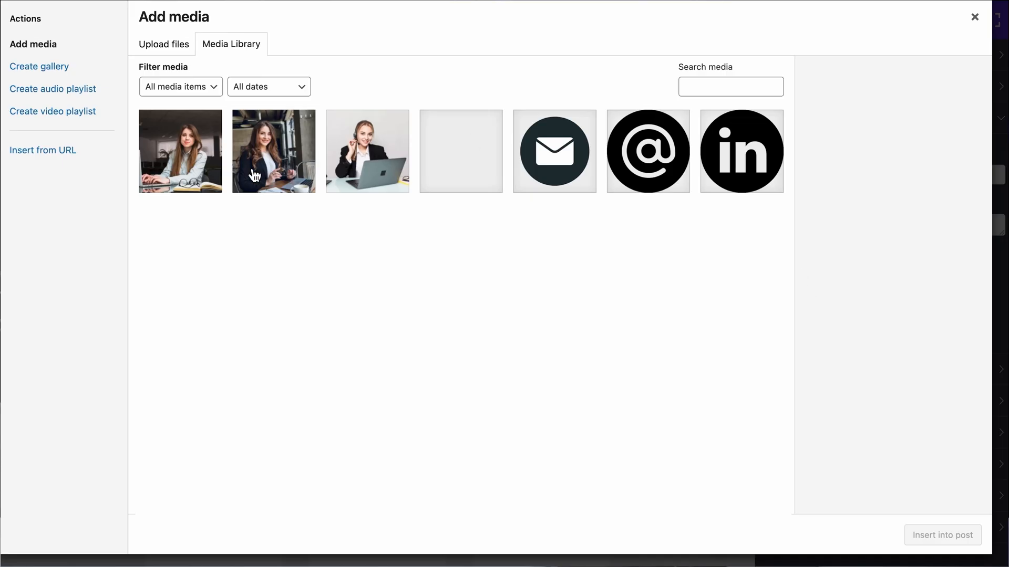
click(212, 183)
click(918, 544)
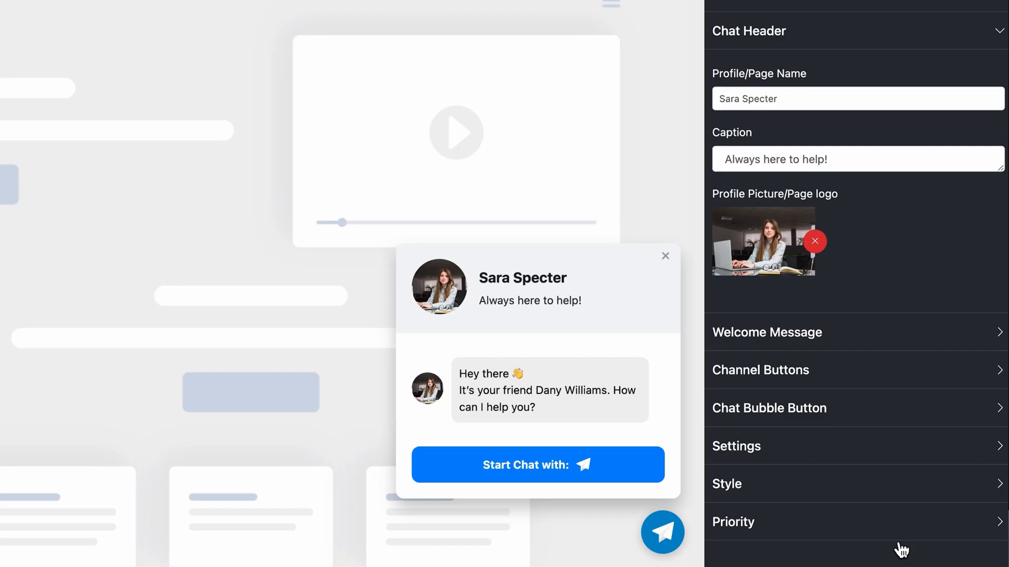
- Replace the welcome message with the new pasted greeting text
click(894, 330)
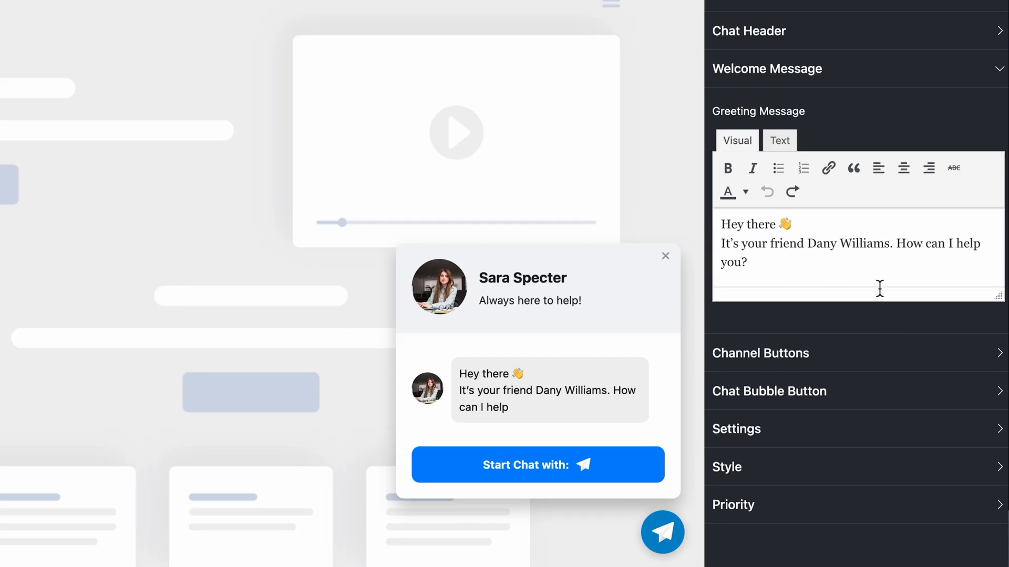
key(ctrl+a)
key(BackSpace)
text(Hey there, hope you're having a great day! Please let me know how can I help you.)
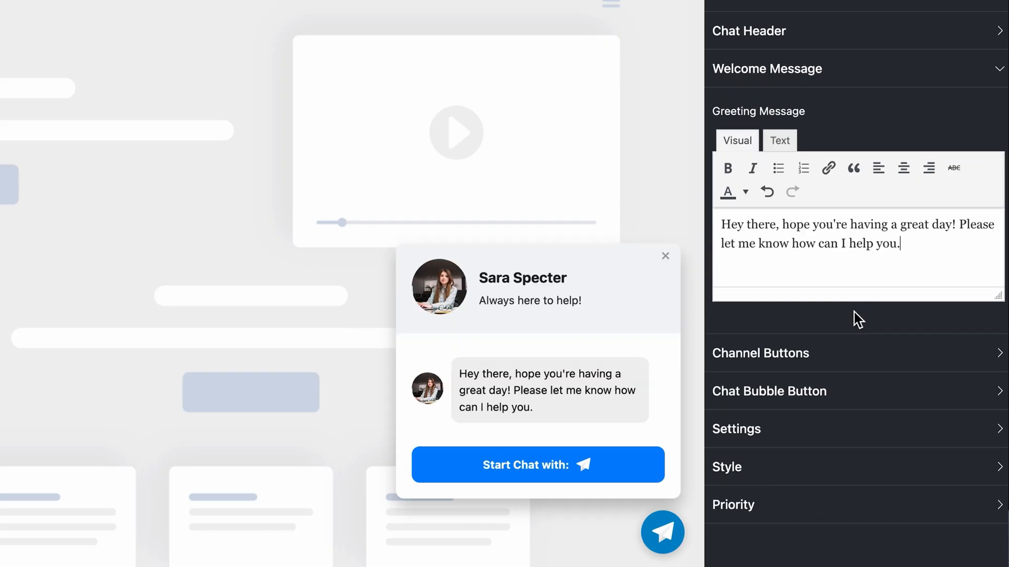
click(851, 365)
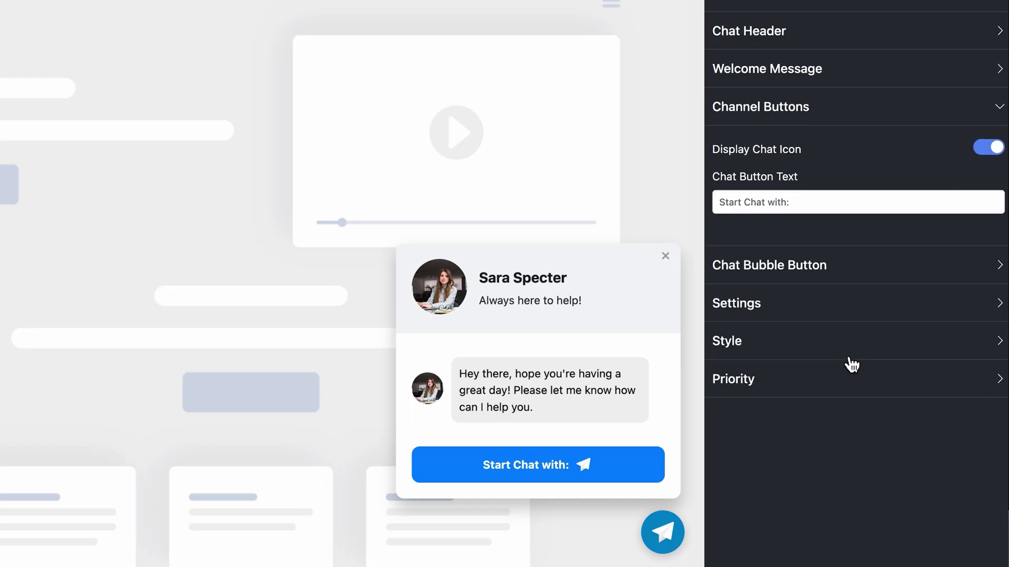
- Keep the default bubble icon and set the chat bubble text to 'Need help?'
click(991, 152)
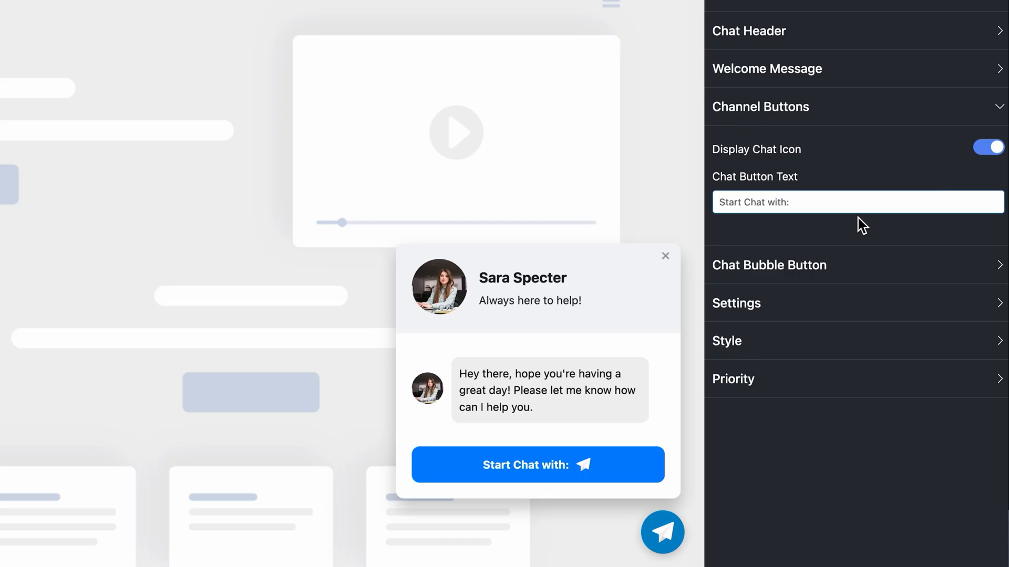
click(872, 290)
scroll(978, 316, up, 1)
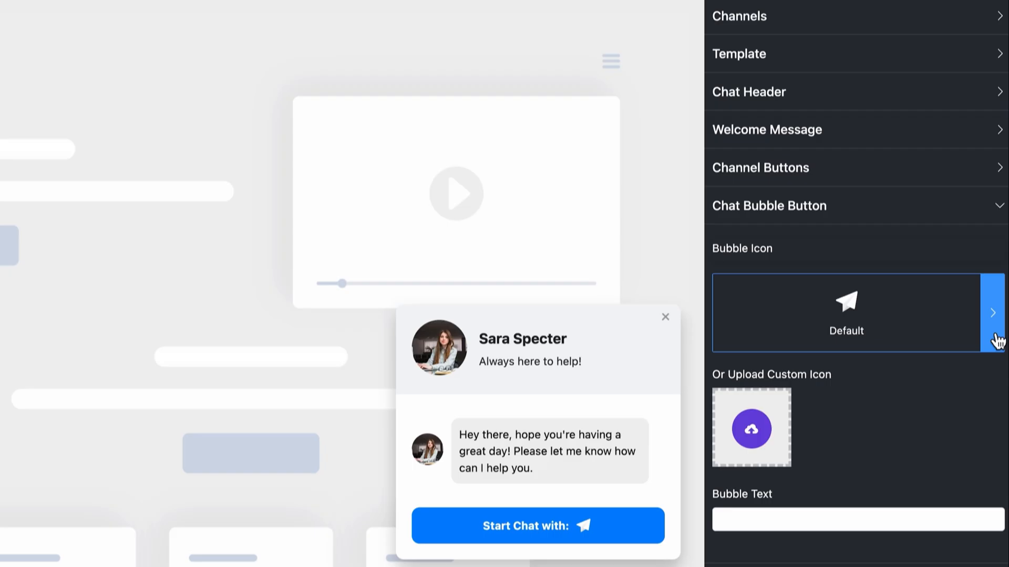
click(993, 335)
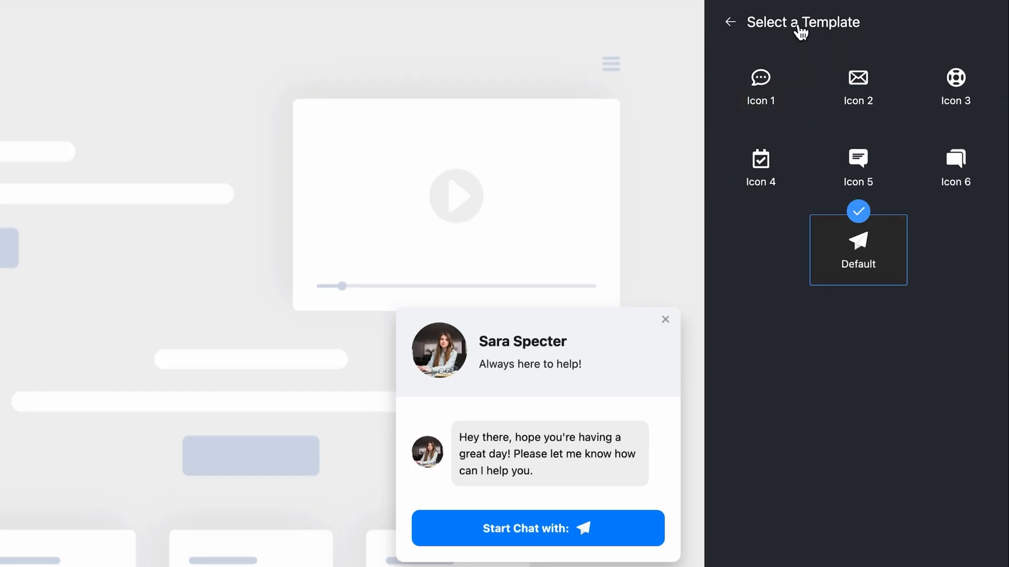
click(800, 32)
scroll(768, 400, down, 1)
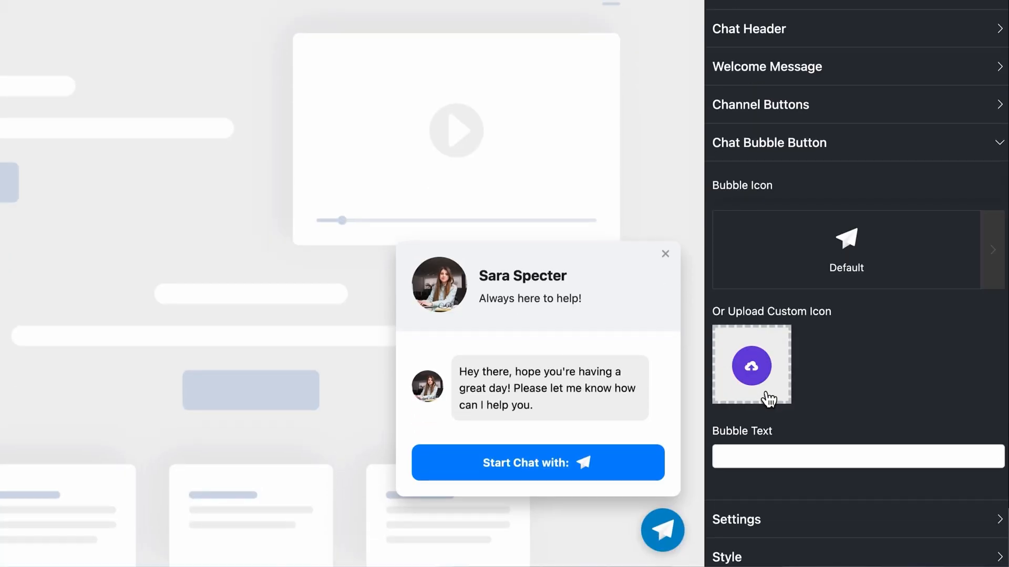
click(767, 452)
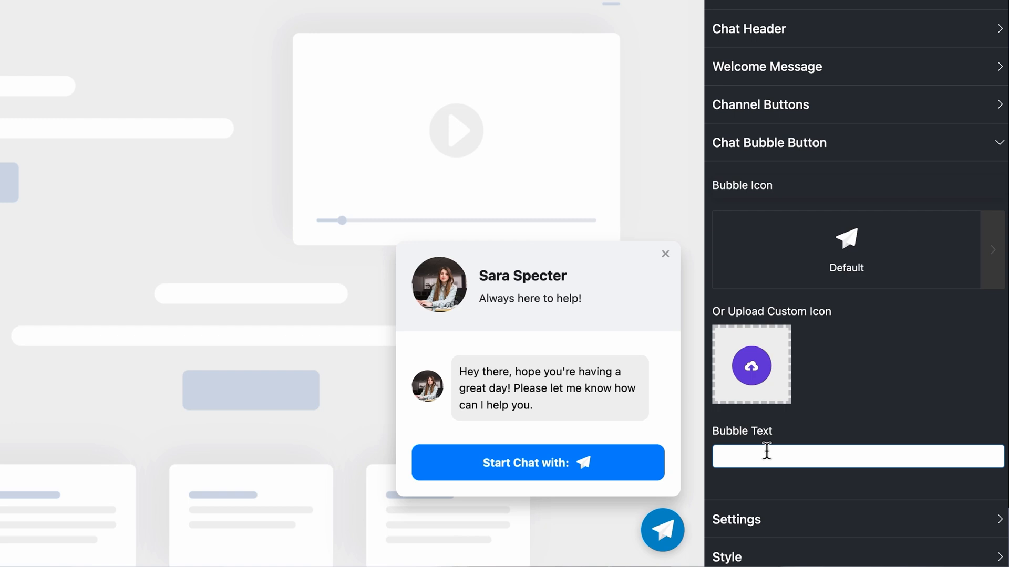
text(Need help?)
scroll(767, 452, down, 3)
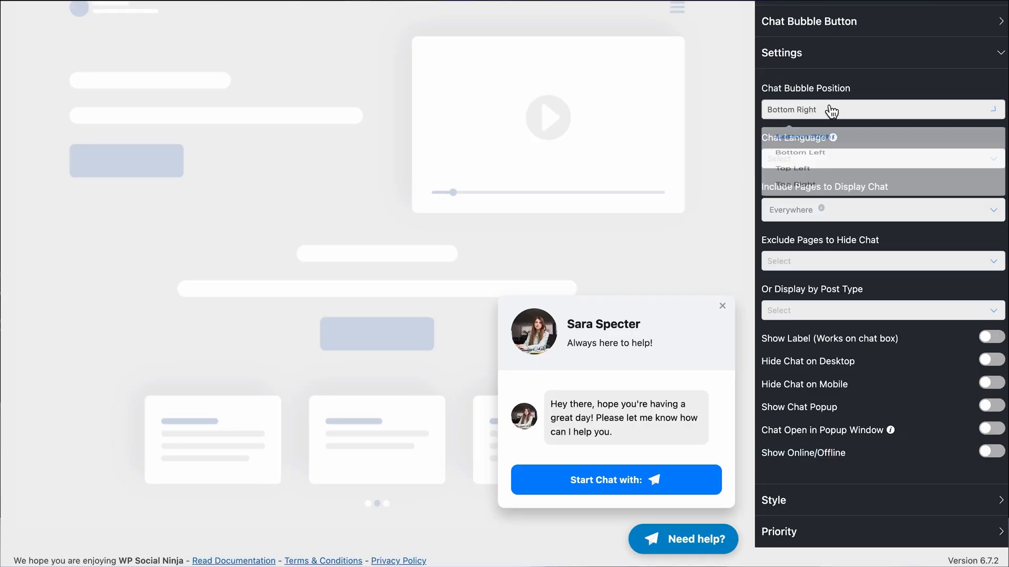
- Keep the widget at Bottom Right and set the chat language to English - en
click(828, 168)
click(840, 115)
click(841, 195)
click(847, 115)
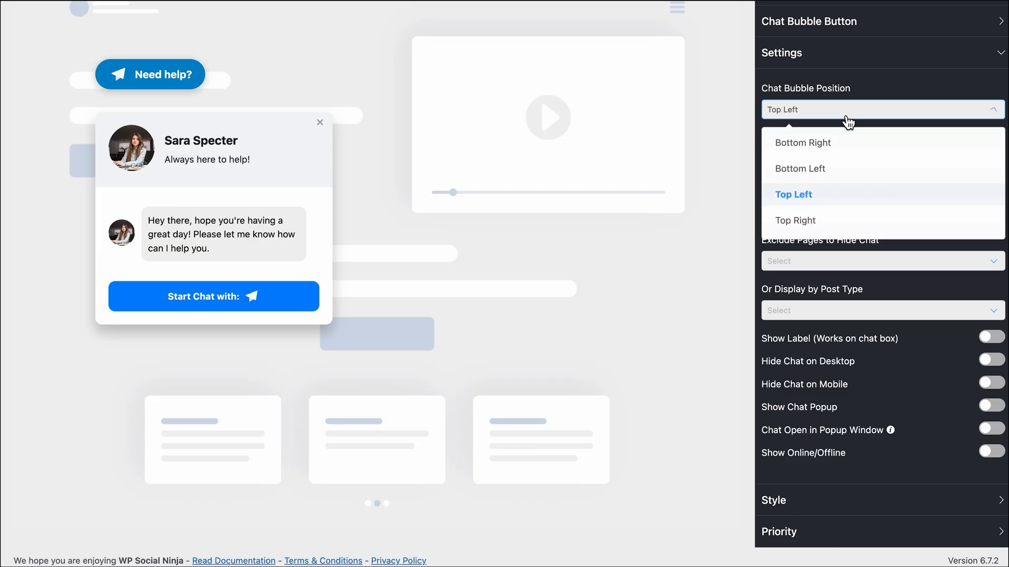
click(788, 143)
click(822, 135)
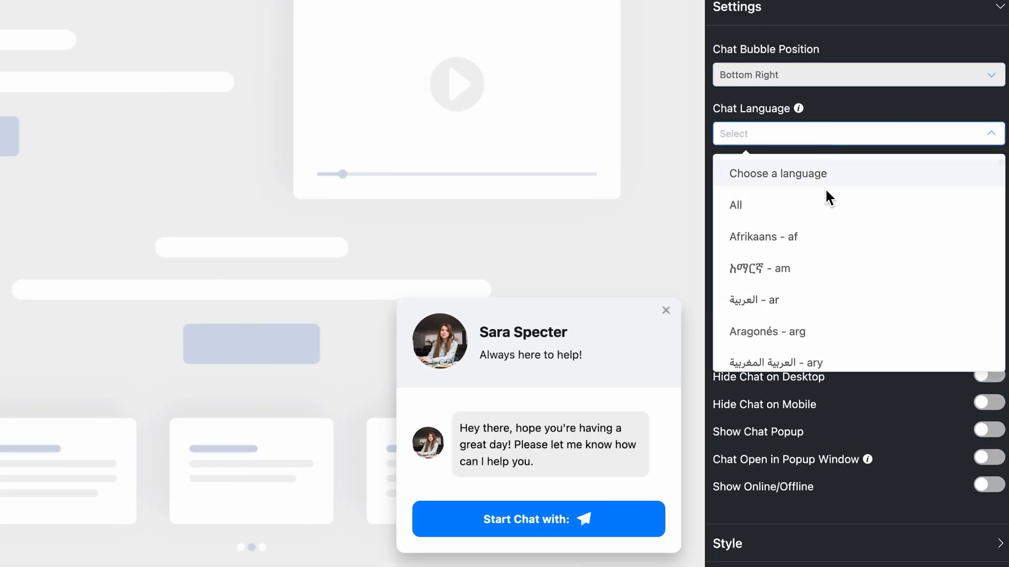
scroll(828, 221, down, 5)
scroll(833, 232, down, 2)
scroll(833, 231, down, 2)
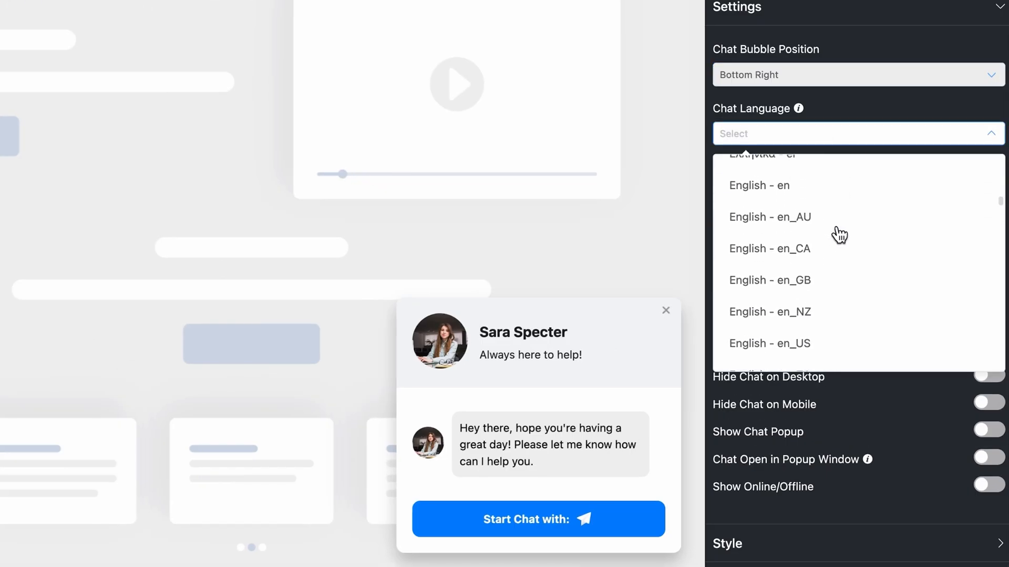
click(839, 200)
- Keep the chat displayed Everywhere and turn on the automatic Show Chat Popup
click(833, 192)
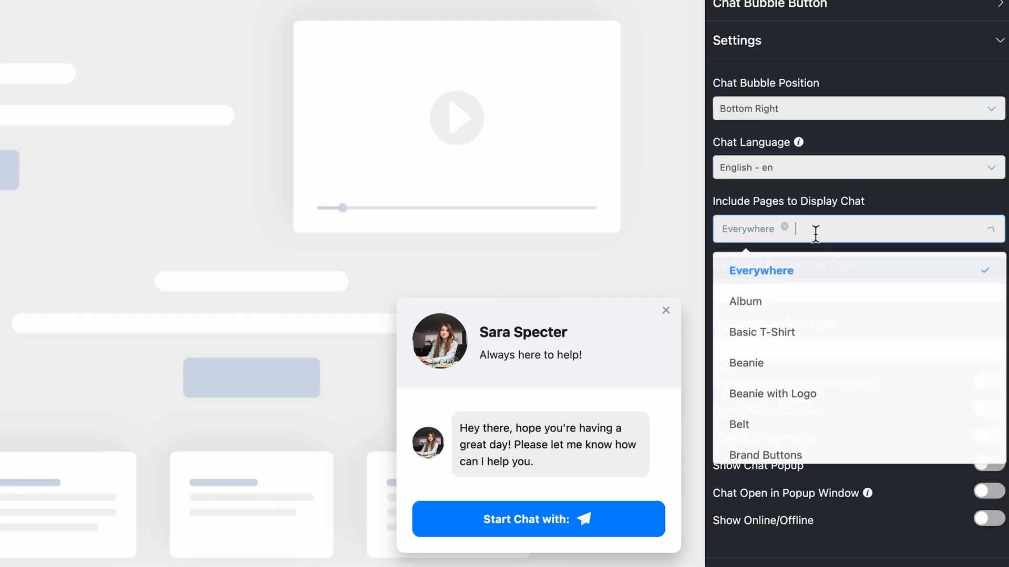
click(808, 283)
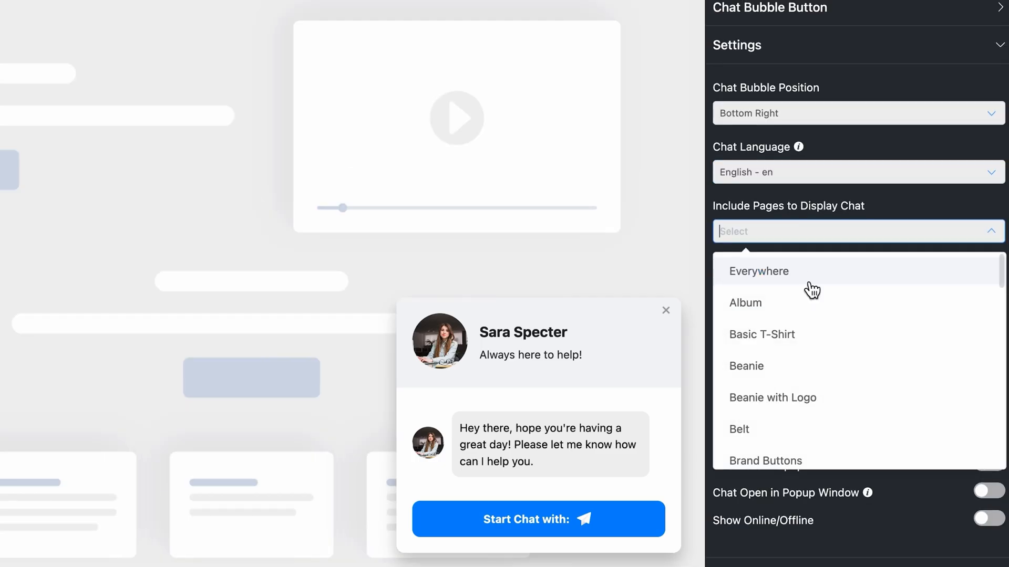
click(812, 291)
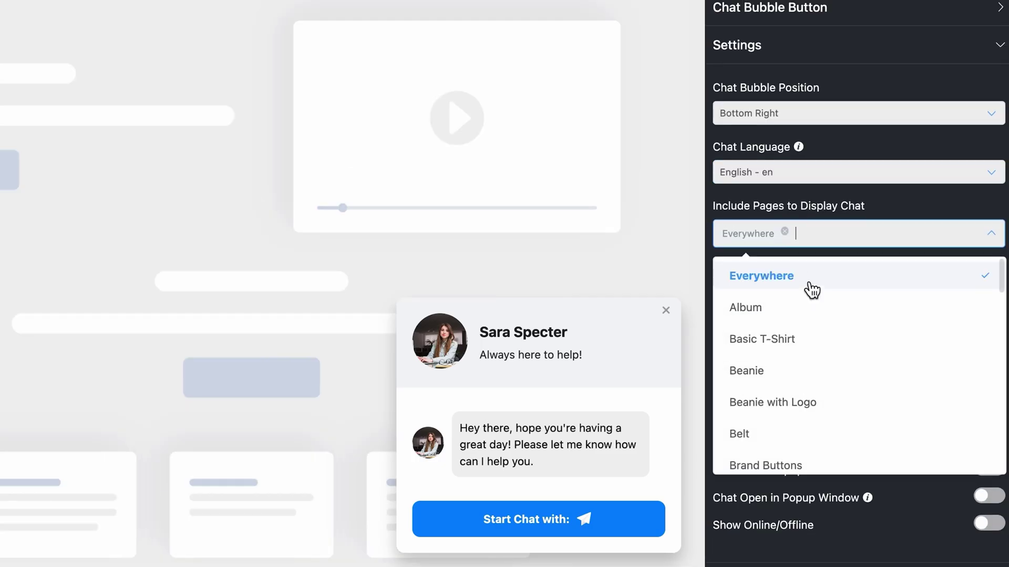
click(848, 193)
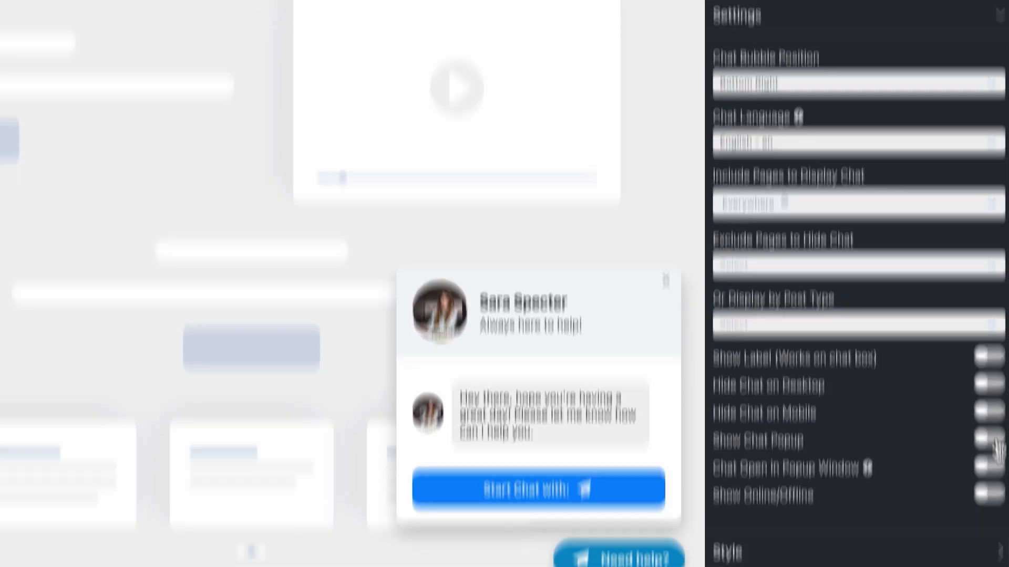
click(995, 417)
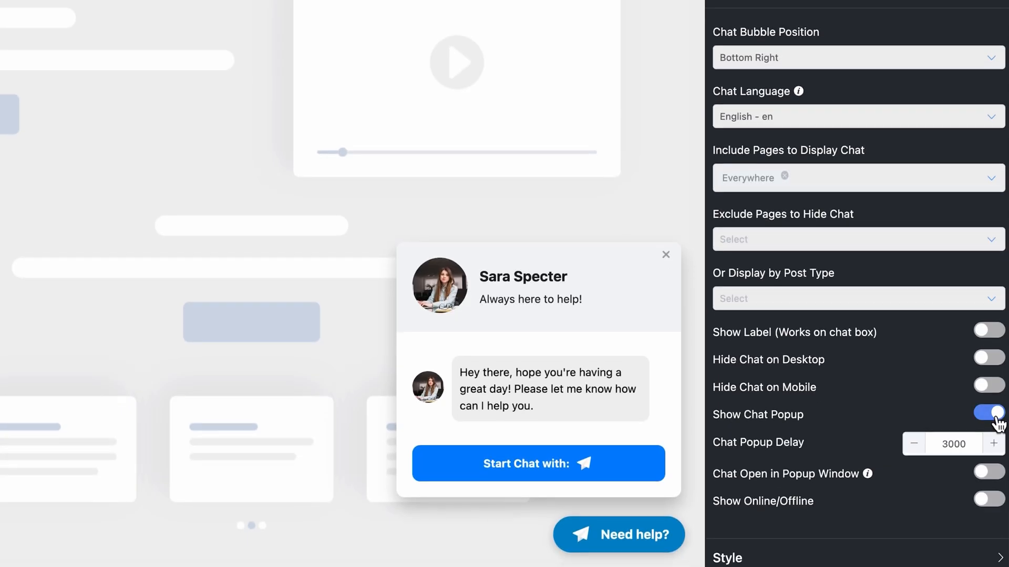
click(994, 416)
- Turn on Show Online/Offline status with the time schedule left off
click(990, 501)
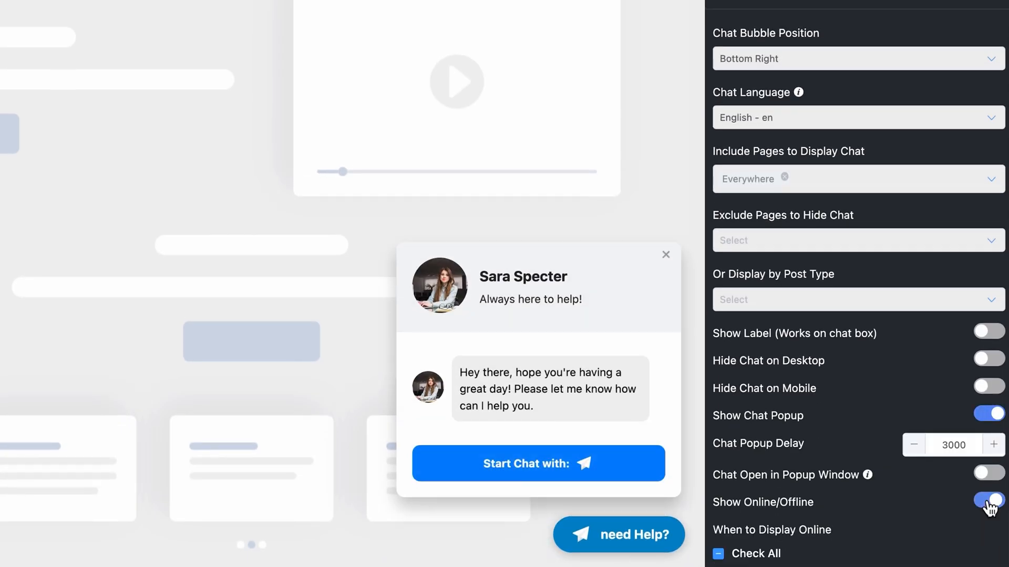
scroll(987, 504, down, 3)
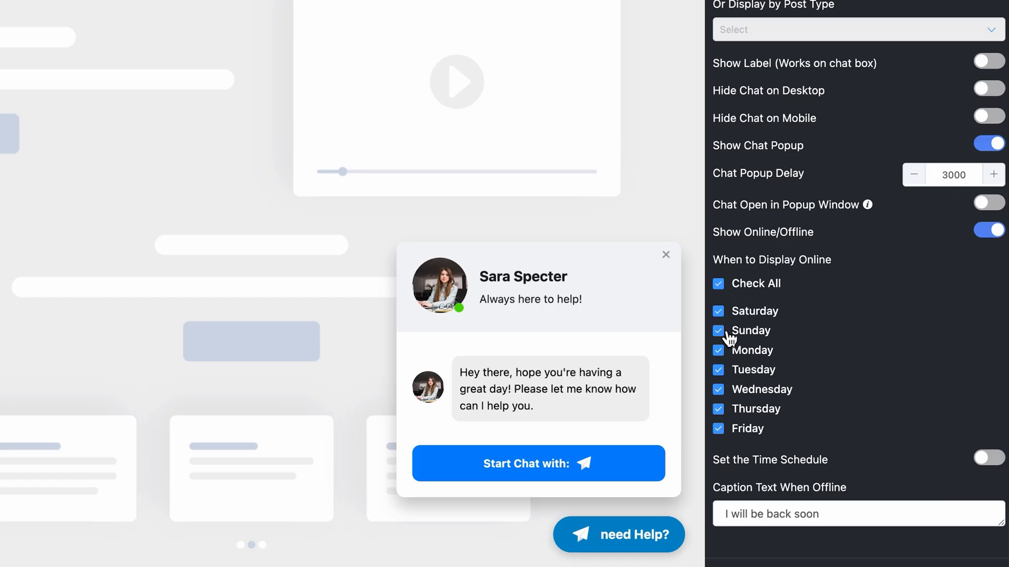
click(989, 458)
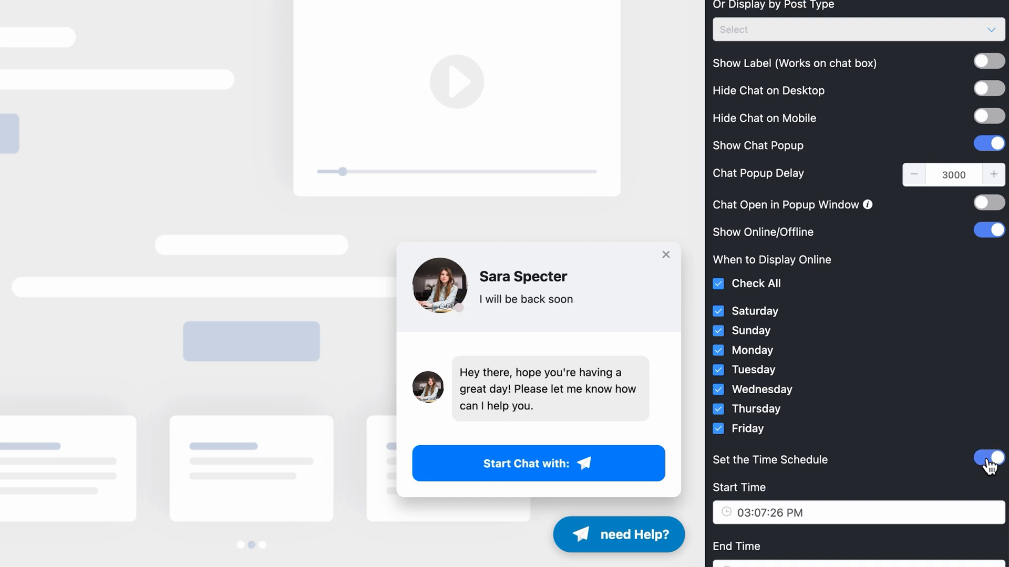
scroll(985, 449, down, 2)
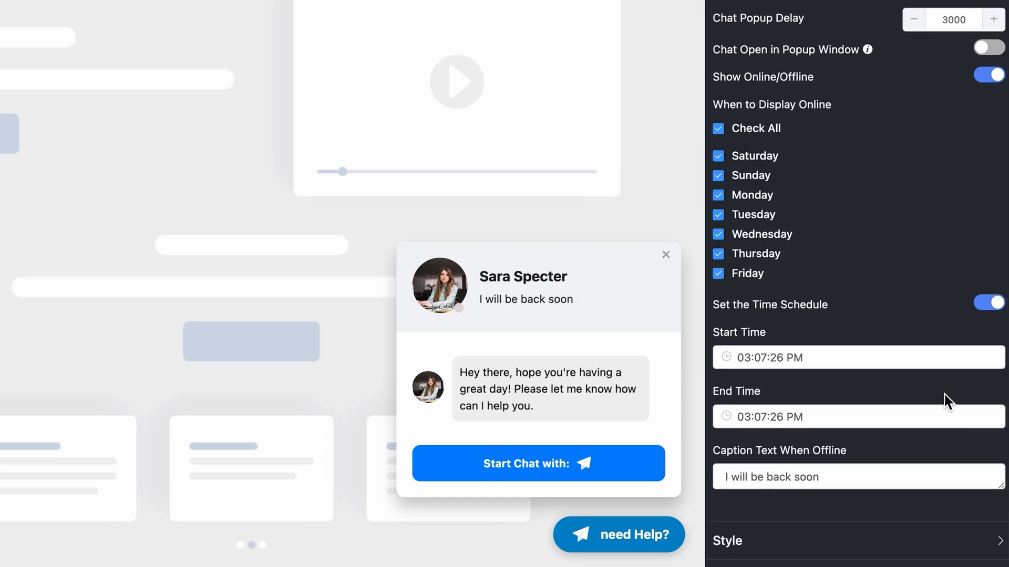
click(993, 308)
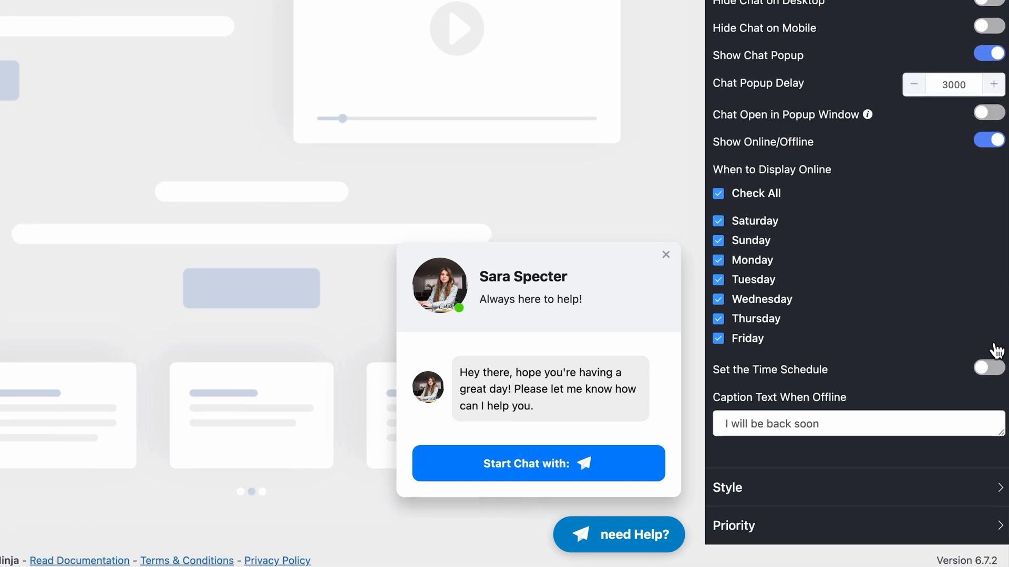
click(975, 485)
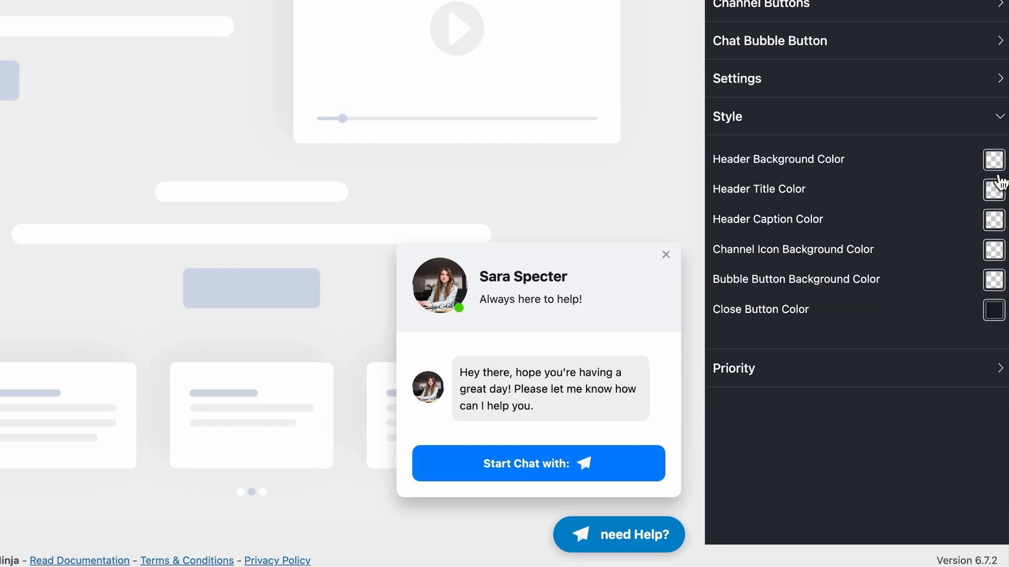
- Make the header background blue and the header title and caption white (#FFFFFF)
click(997, 171)
click(931, 343)
click(984, 372)
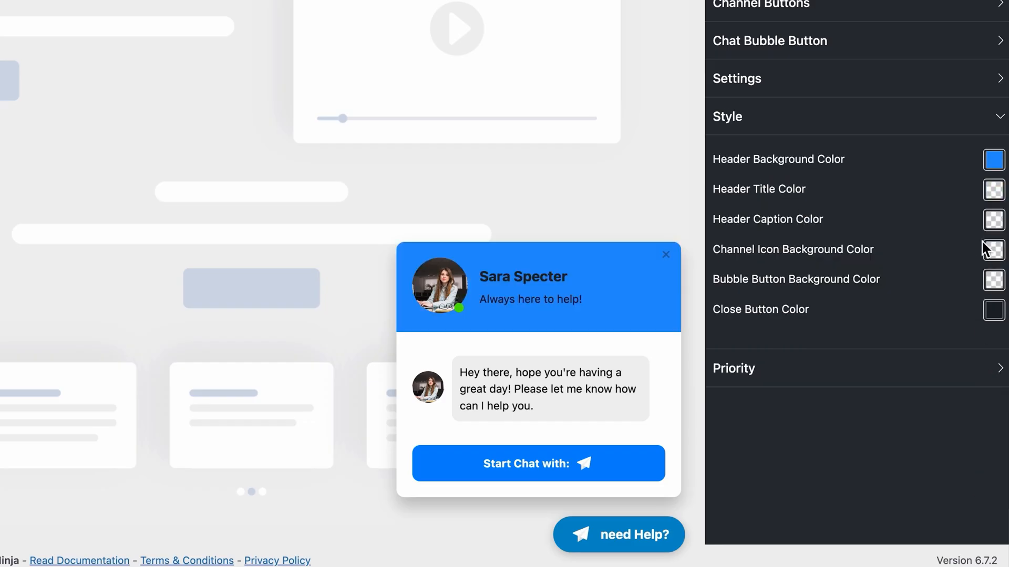
click(993, 191)
click(779, 373)
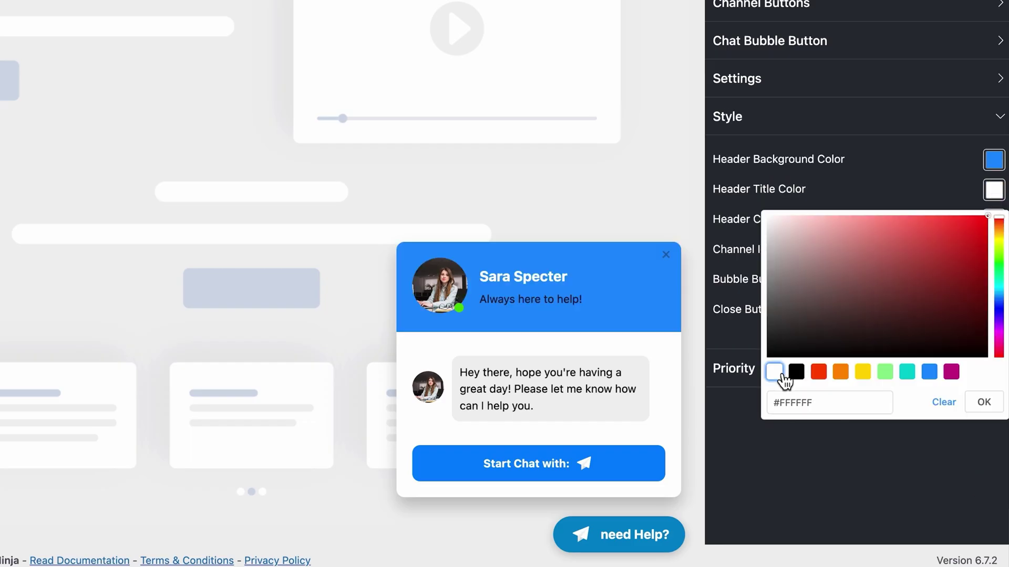
click(984, 404)
click(994, 249)
click(977, 436)
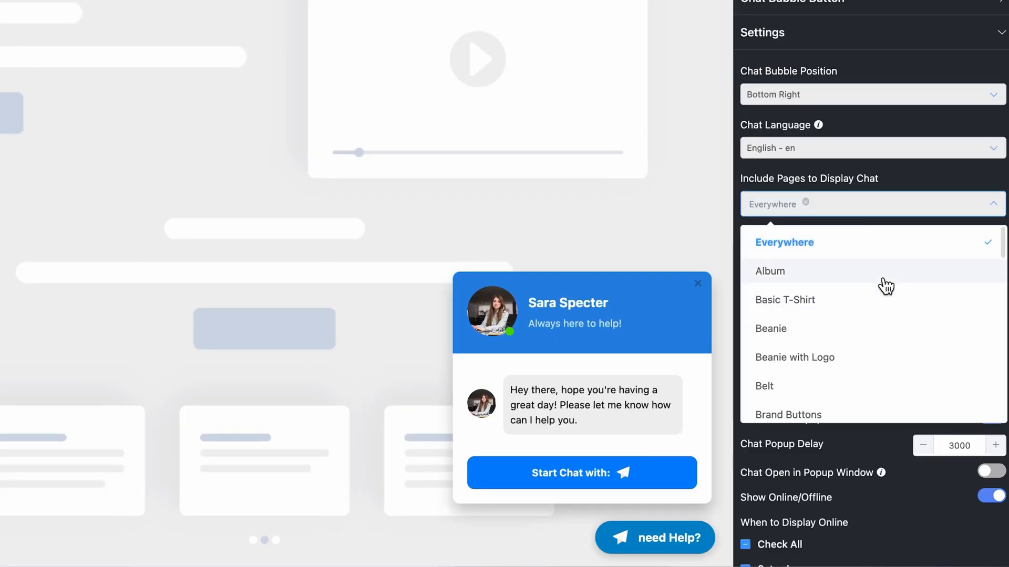
- Review the display pages, excluded pages and post type dropdowns without changes
click(901, 210)
click(887, 266)
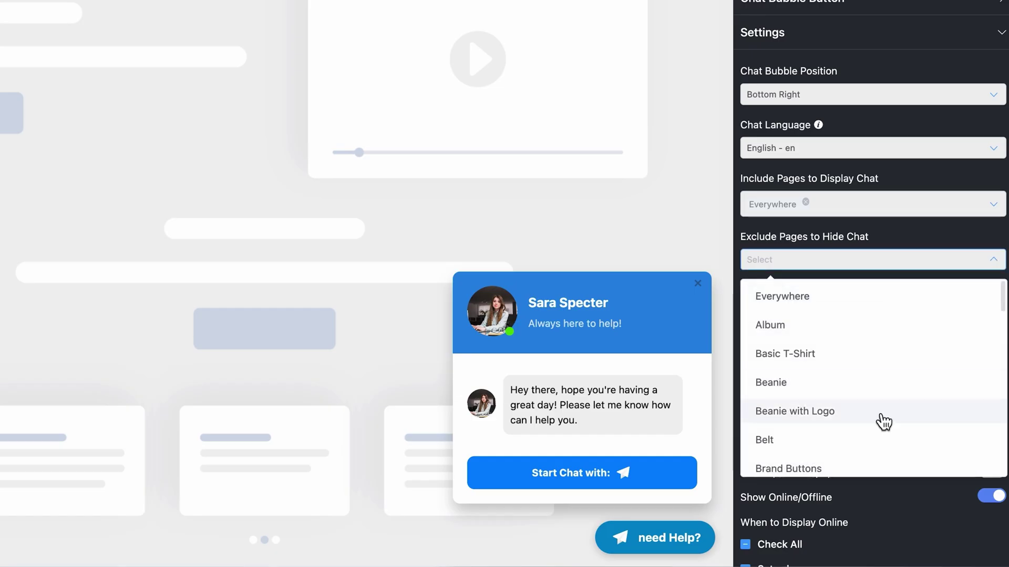
click(887, 256)
click(878, 313)
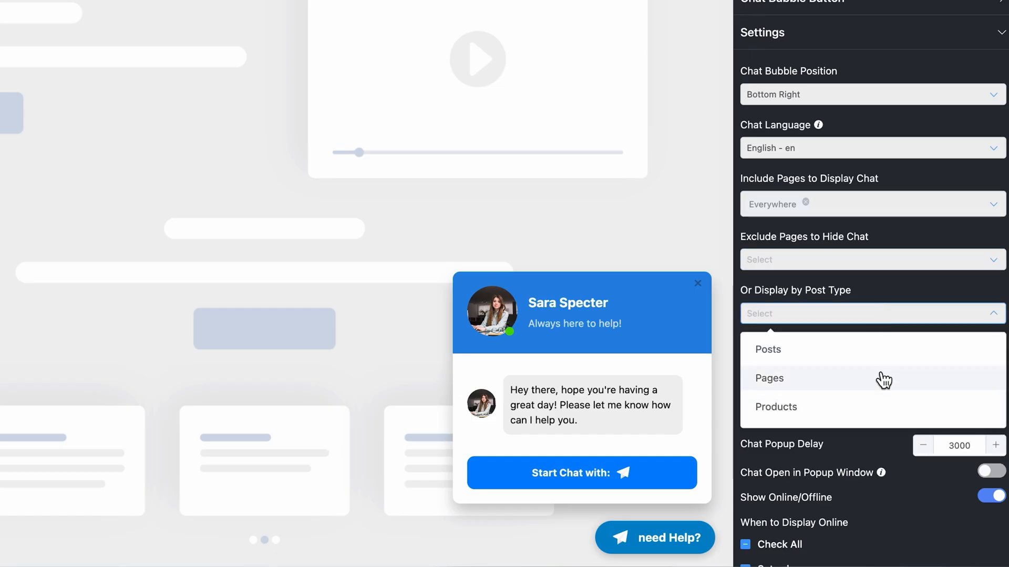
click(880, 315)
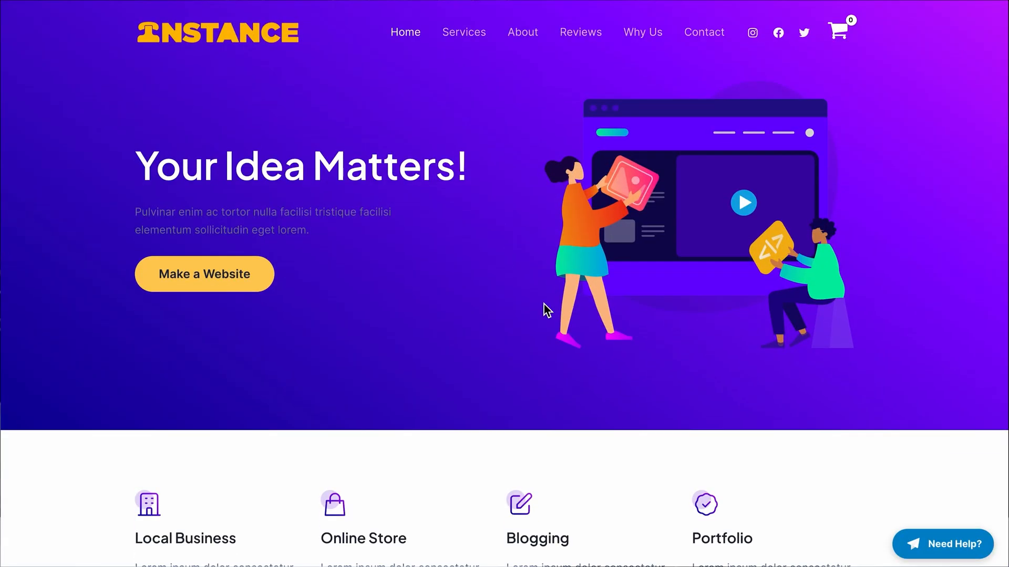
scroll(544, 304, down, 3)
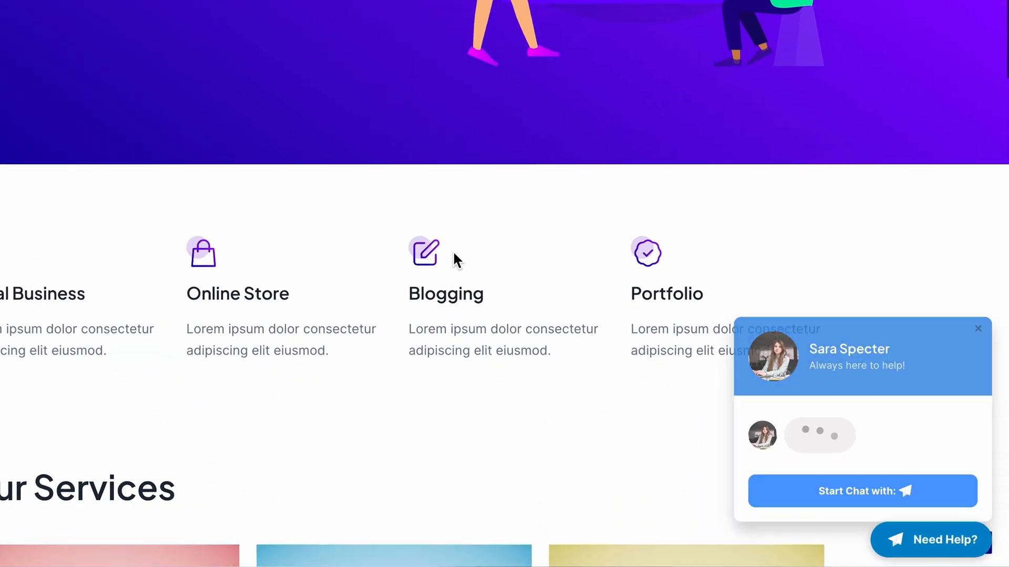